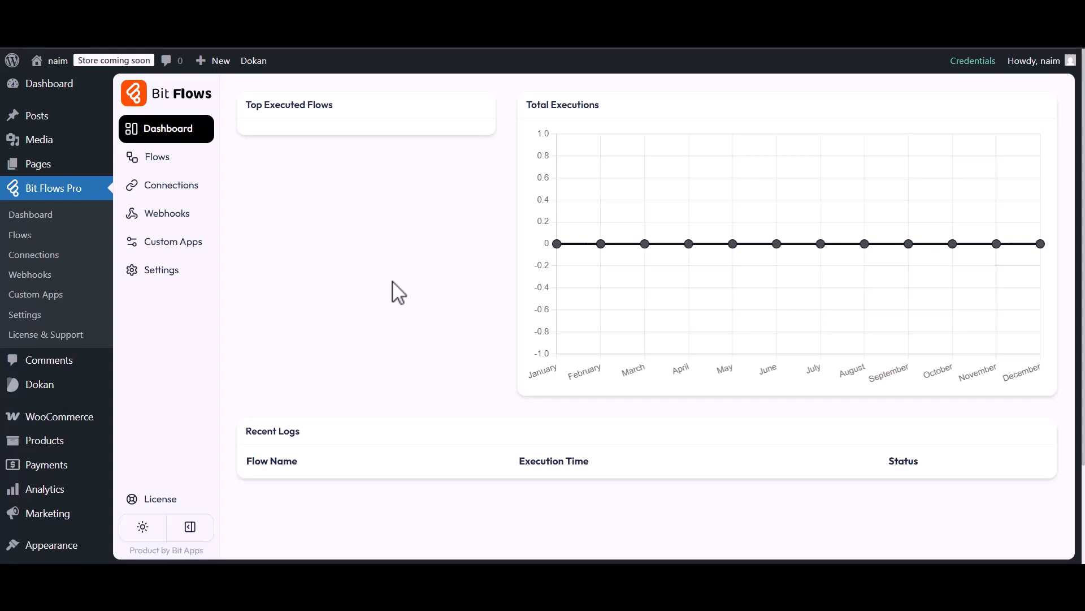
Create a new blank flow titled 'Dokan Automation'
click(163, 161)
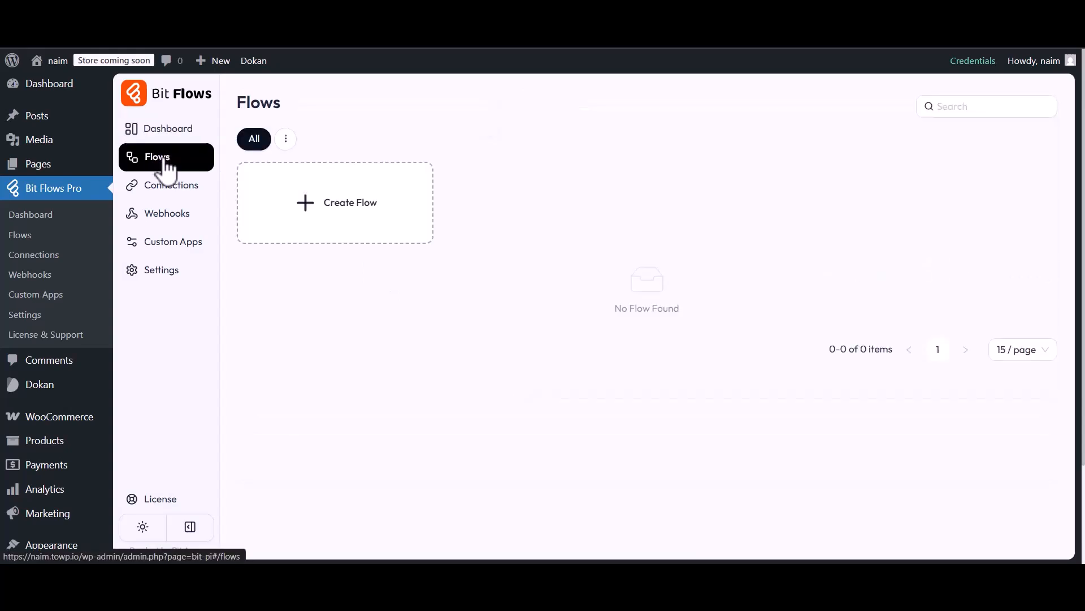
click(354, 218)
click(384, 184)
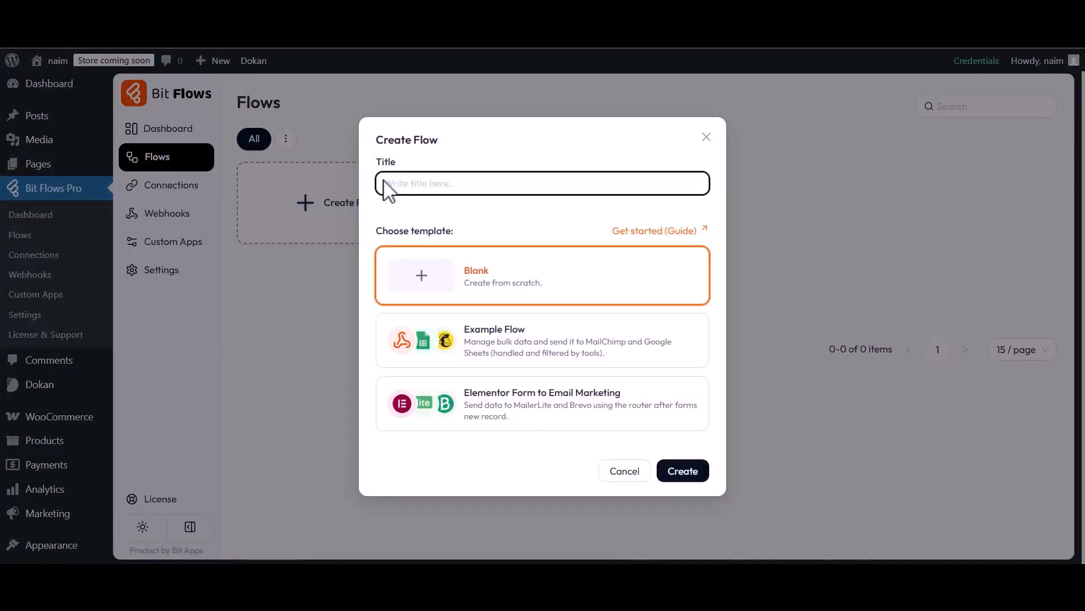
click(682, 473)
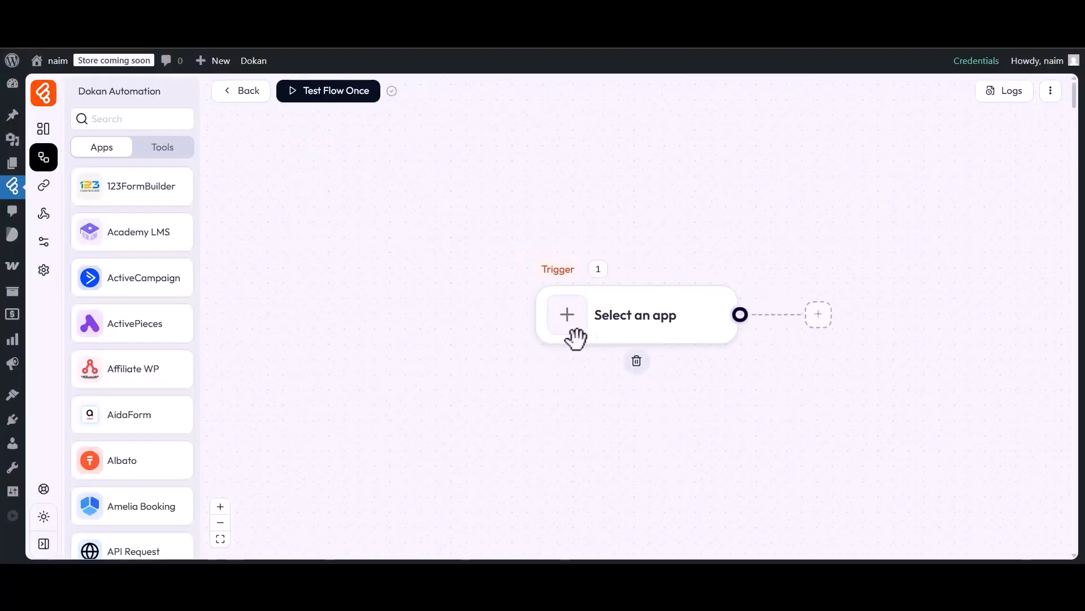
Set the trigger to Dokan's New vendor added event and start listening for a response
drag(591, 380, 269, 356)
click(249, 319)
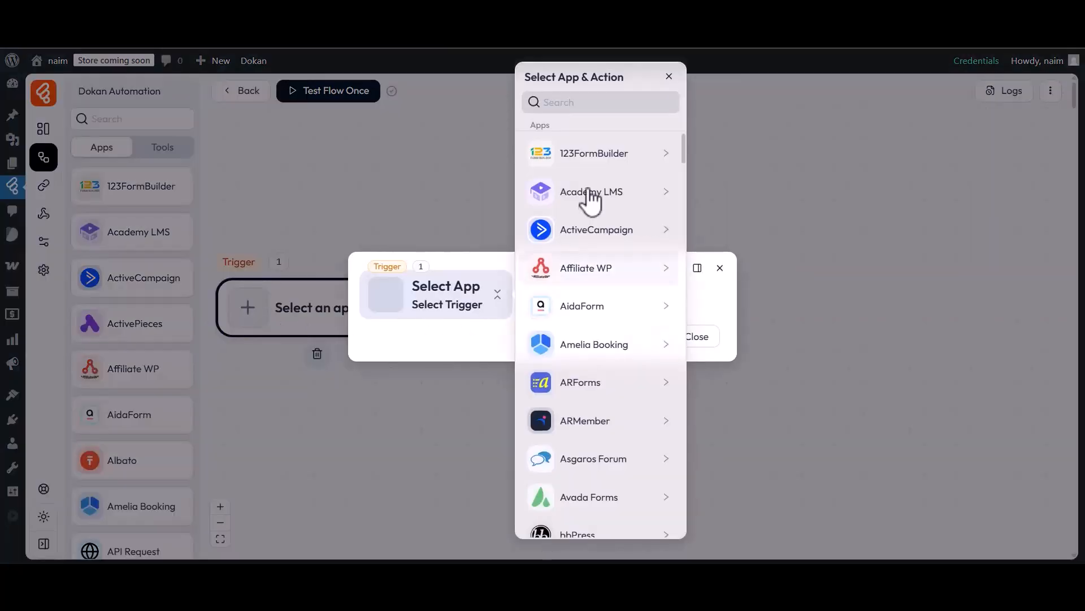
click(605, 103)
text(Dokan)
click(584, 163)
click(737, 164)
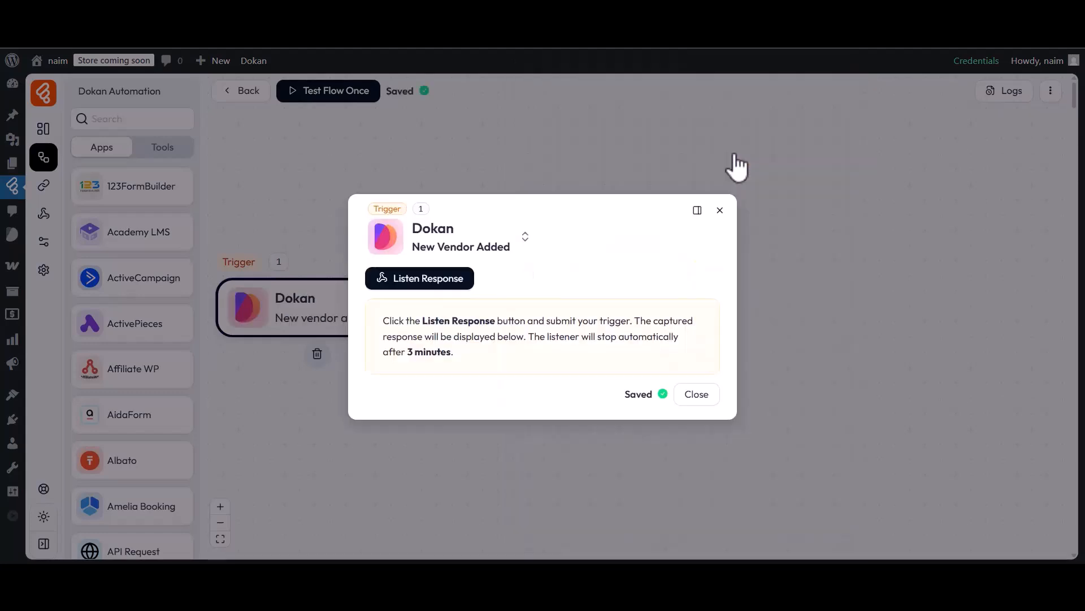
click(419, 280)
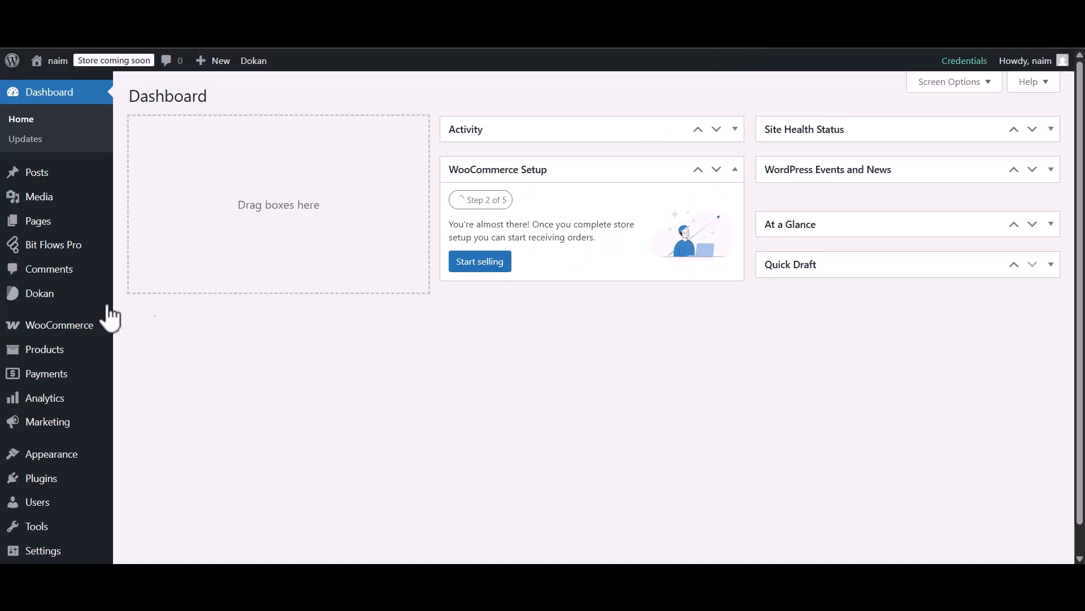
Start a new Dokan vendor with store name 'Bit Apps' and enter its phone number
mouse_move(68, 294)
click(153, 355)
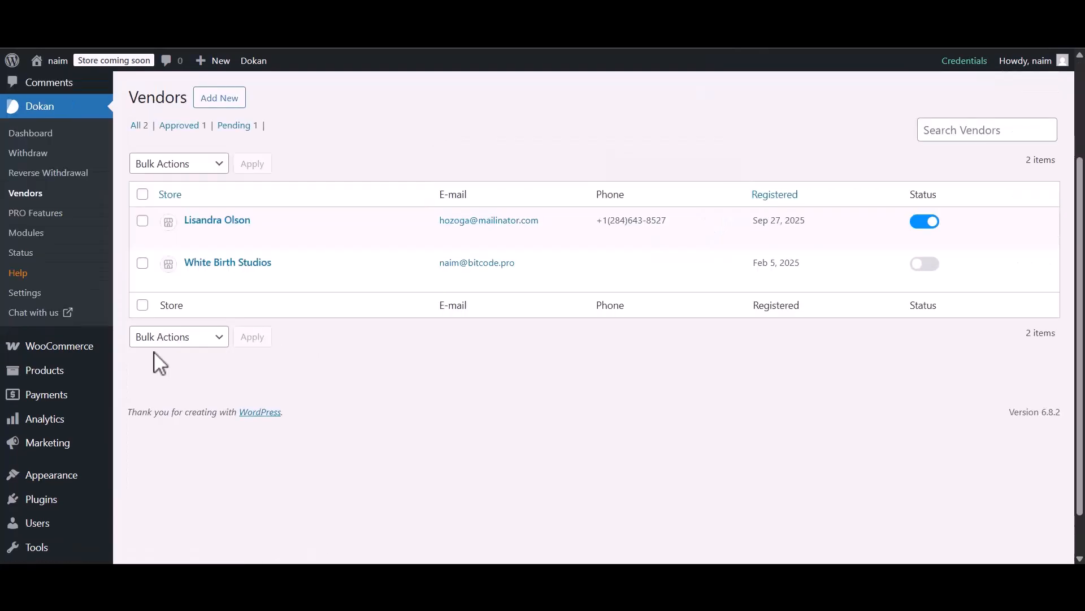
click(210, 107)
scroll(472, 315, down, 4)
click(326, 263)
text(Bit Apps)
click(308, 338)
text(333444555)
Fill in the vendor's e-mail and username 'Bit Flows', then create the vendor
click(562, 339)
click(433, 400)
text(Bit Flows)
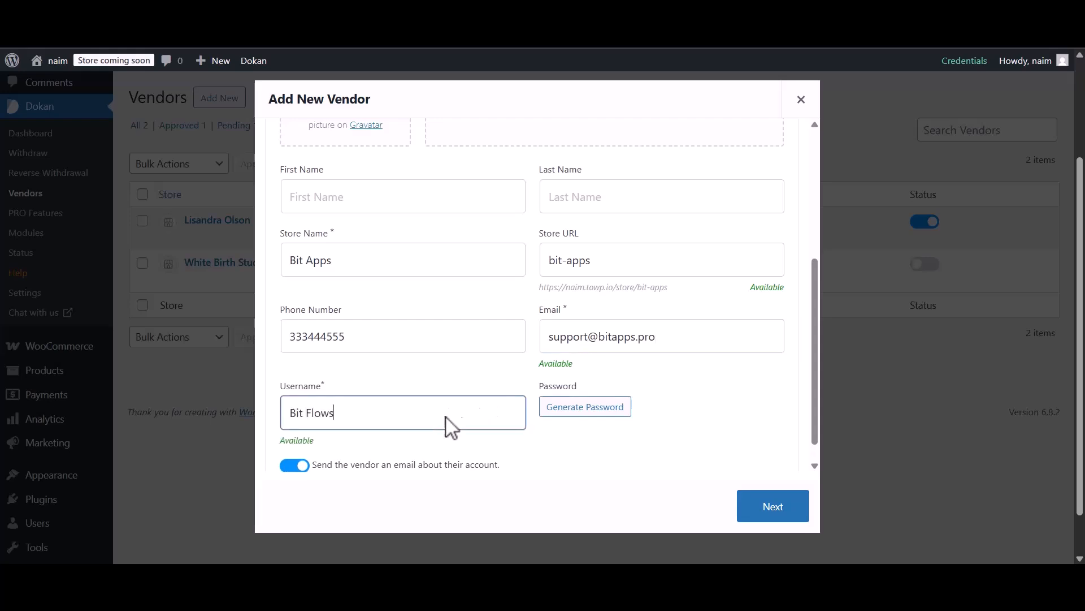
click(771, 512)
click(777, 509)
drag(468, 317, 624, 317)
click(624, 317)
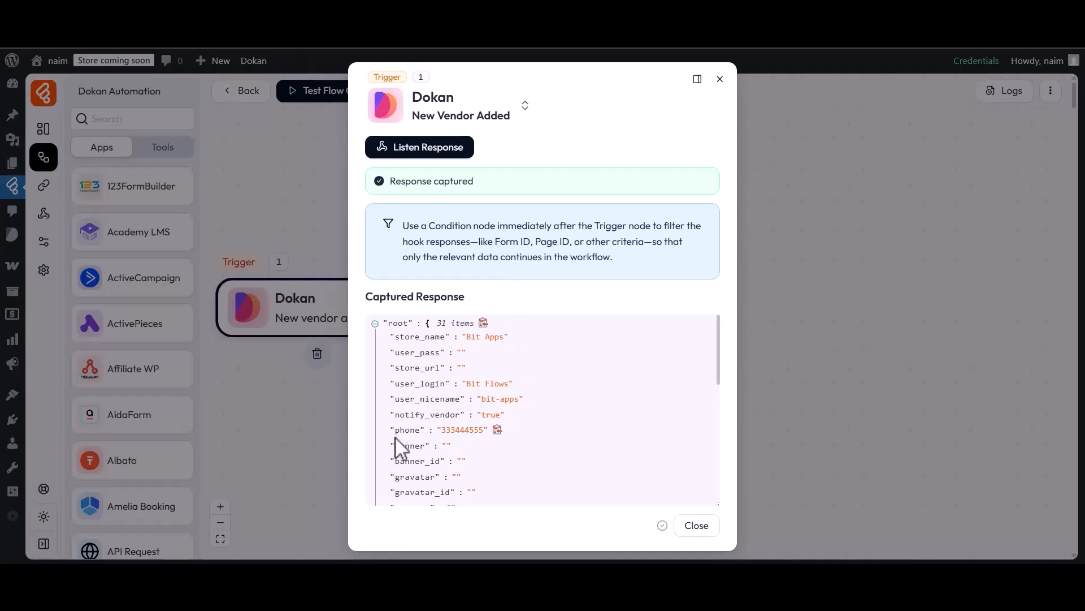
Close the captured response and place a Router after the Dokan trigger
click(697, 525)
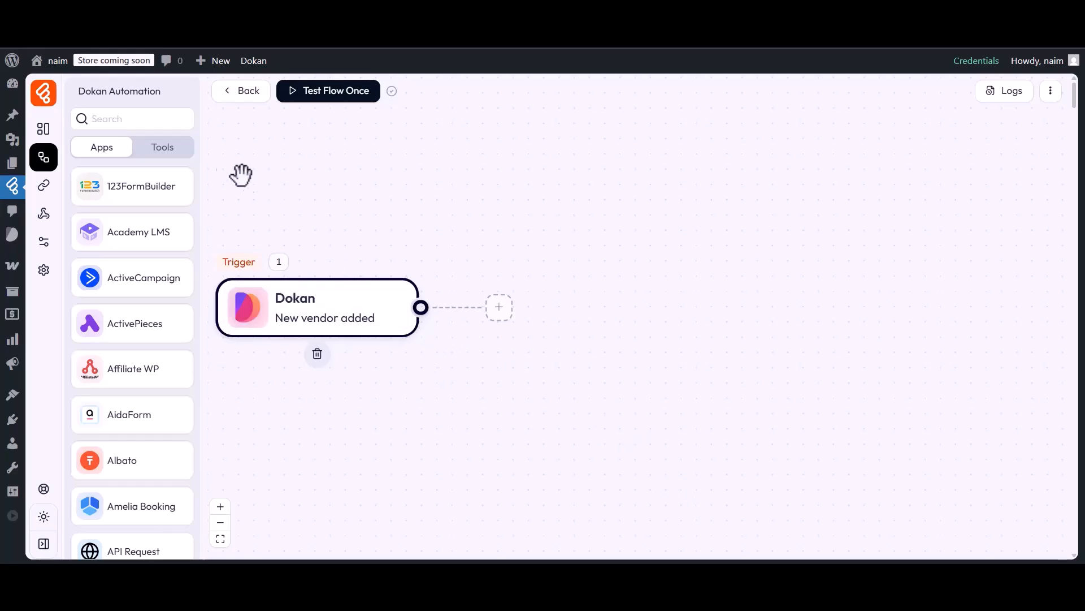
click(162, 147)
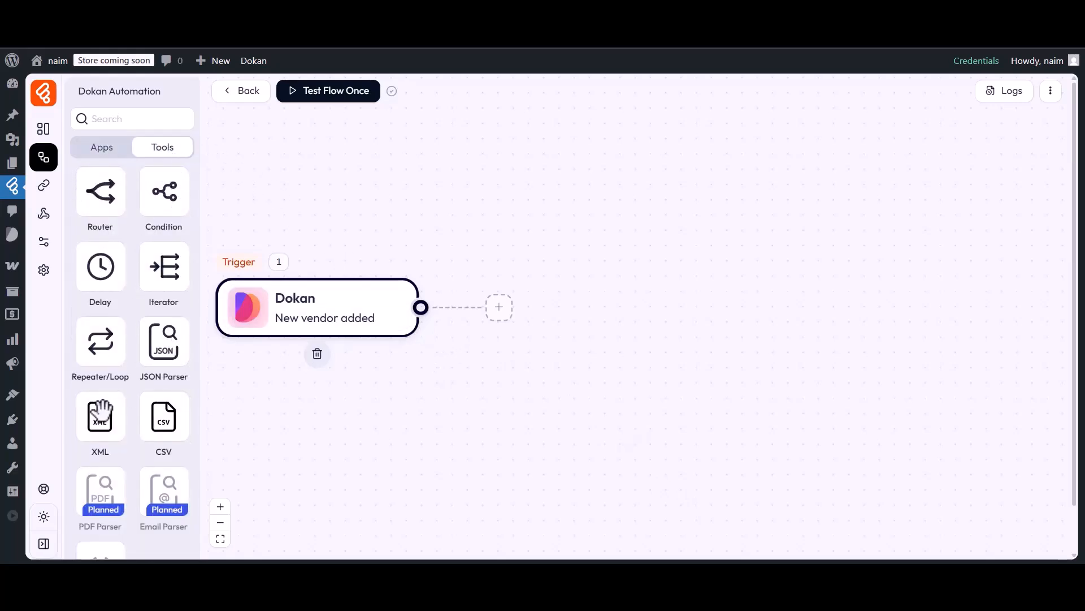
drag(101, 192, 525, 308)
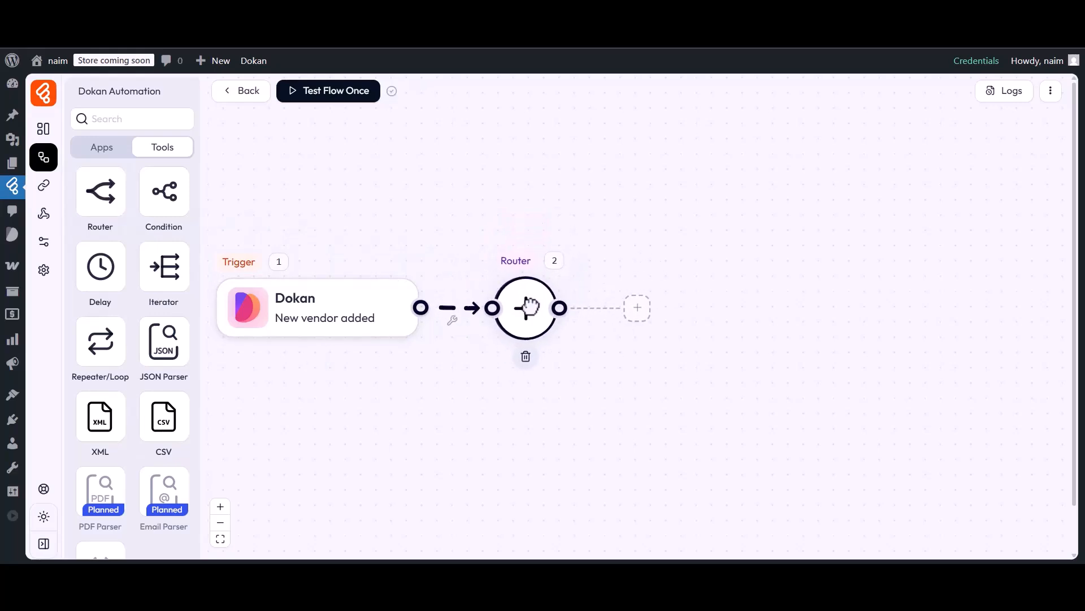
Give the Router three branches, delete the middle Action 4, and tidy Actions 3 and 5
click(525, 305)
click(525, 304)
click(527, 306)
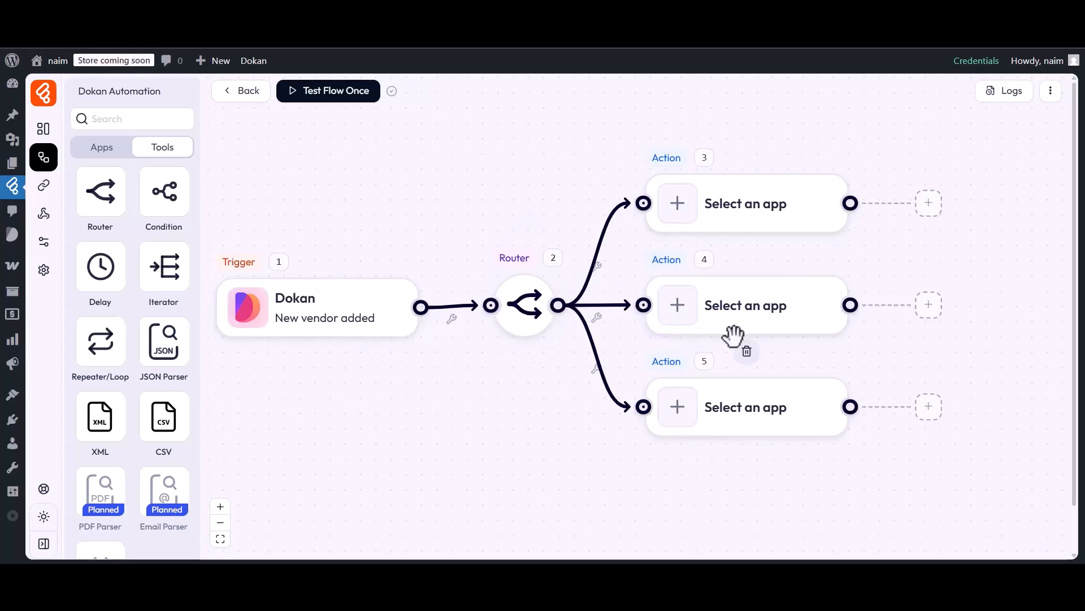
click(746, 351)
click(810, 314)
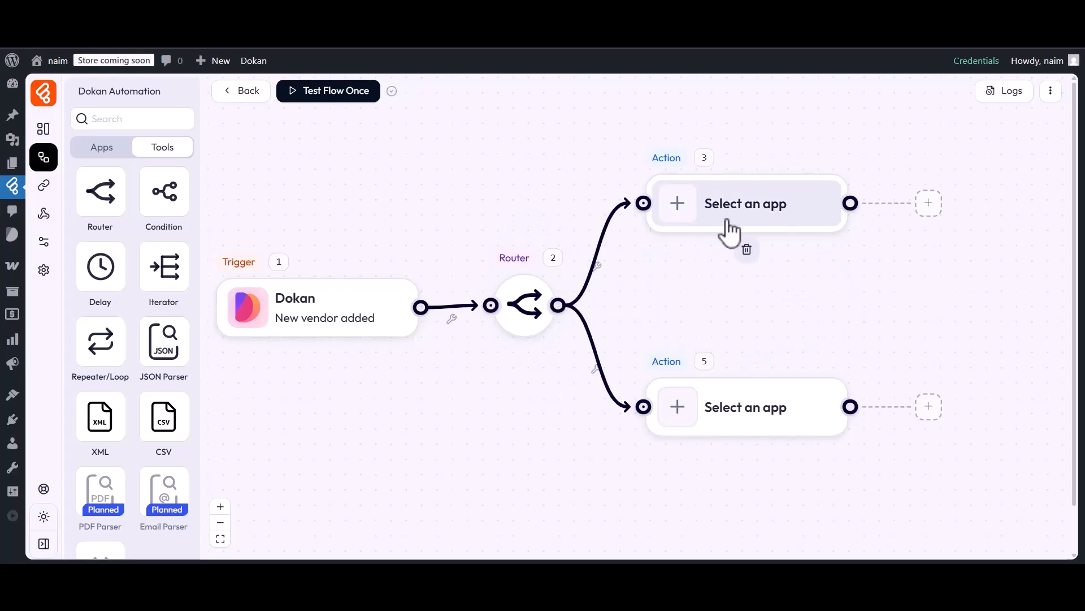
drag(727, 232, 710, 203)
drag(704, 397, 695, 417)
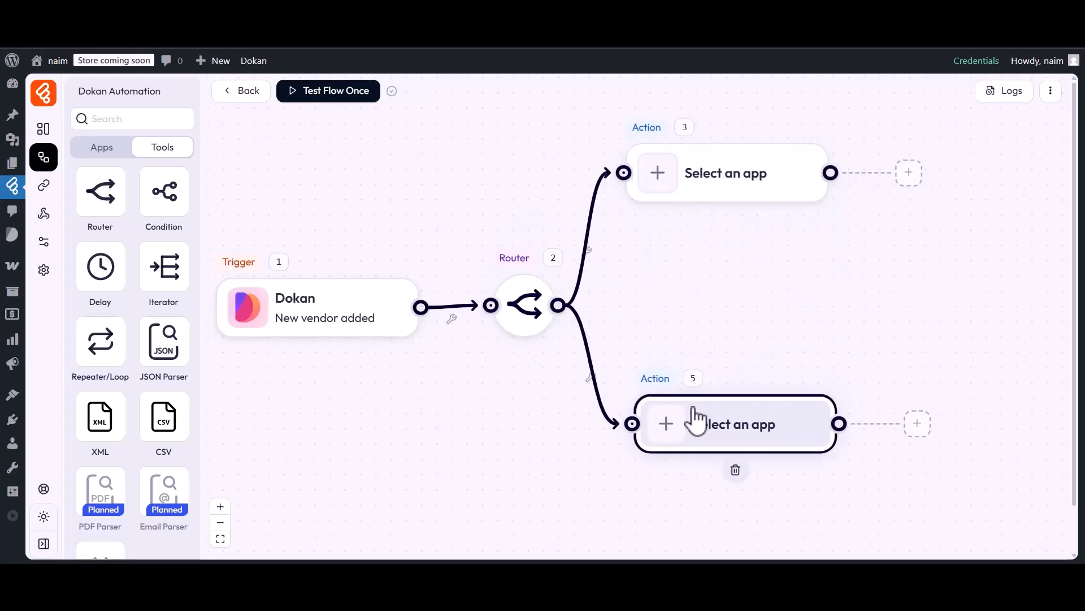
Make Action 3 an ActiveCampaign Create a Contact action using connection 1
click(659, 176)
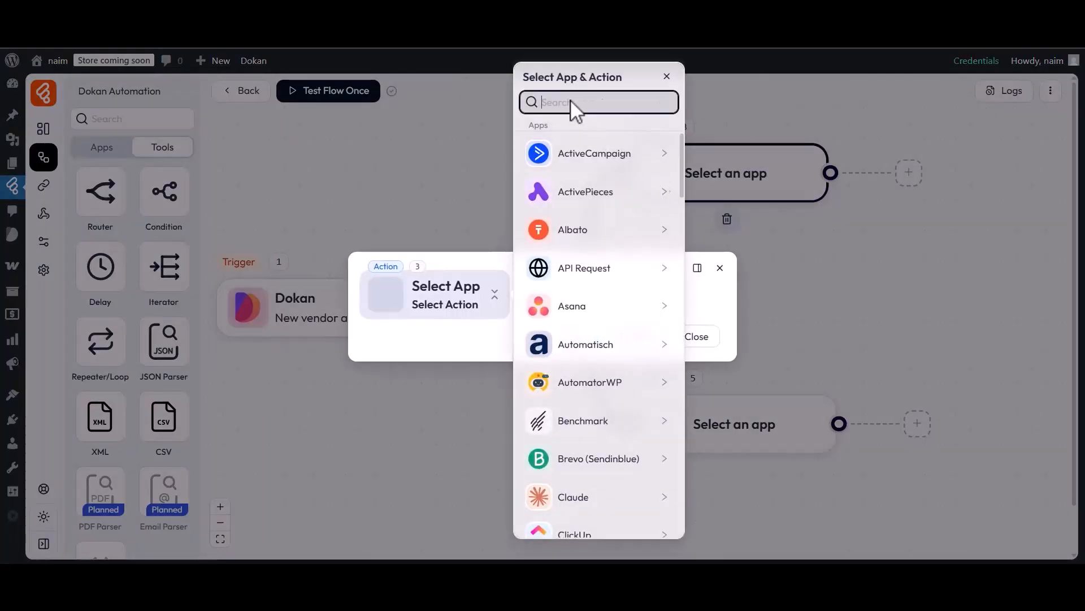
text(ActiveCampaign)
click(565, 152)
click(734, 148)
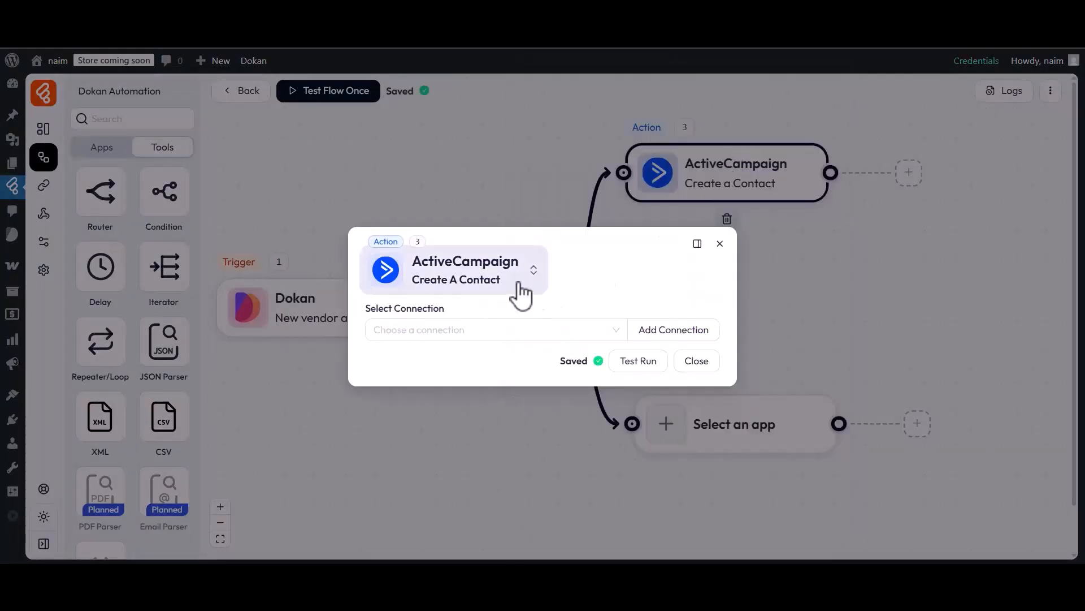
click(481, 329)
click(449, 380)
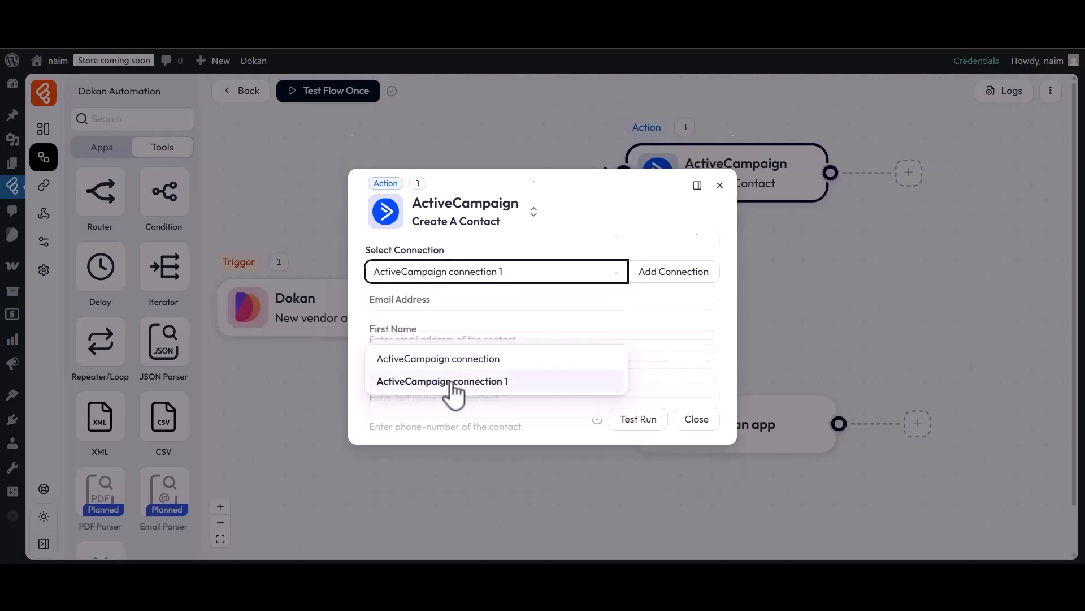
Map user_email to Email Address, store_name to First Name, and phone to Phone Number
click(451, 249)
scroll(877, 286, down, 5)
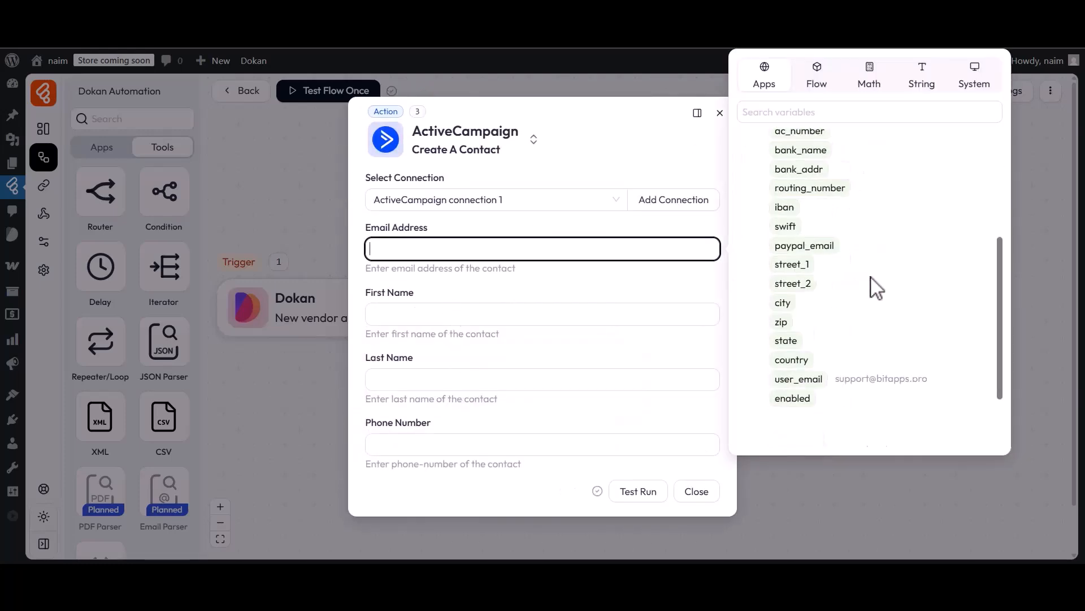
click(800, 360)
click(525, 310)
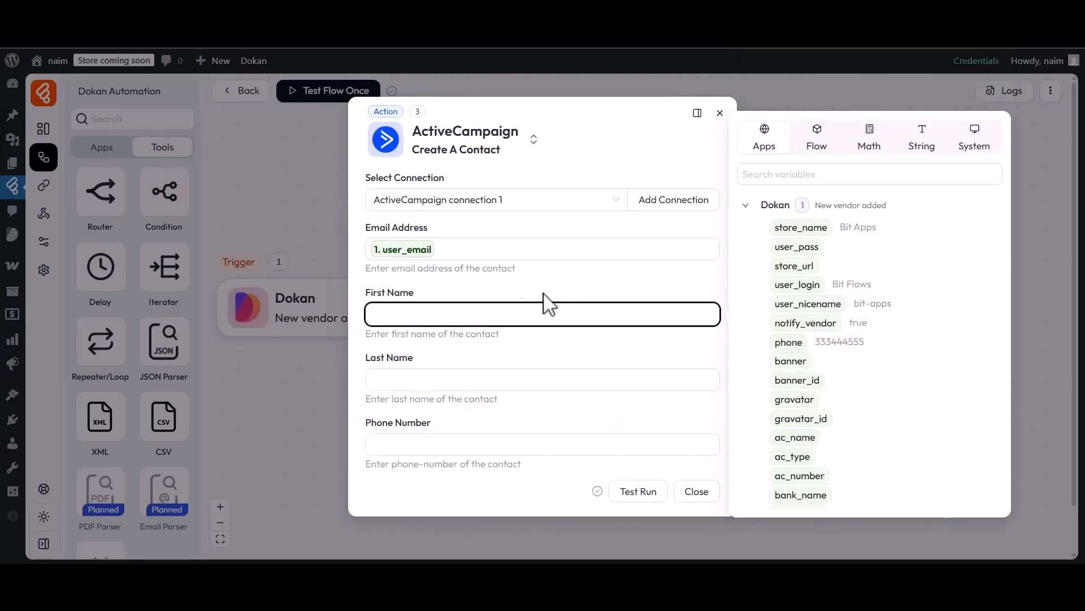
click(799, 226)
click(496, 447)
click(788, 389)
Make Action 5 a Google Sheet Add Row action
click(696, 491)
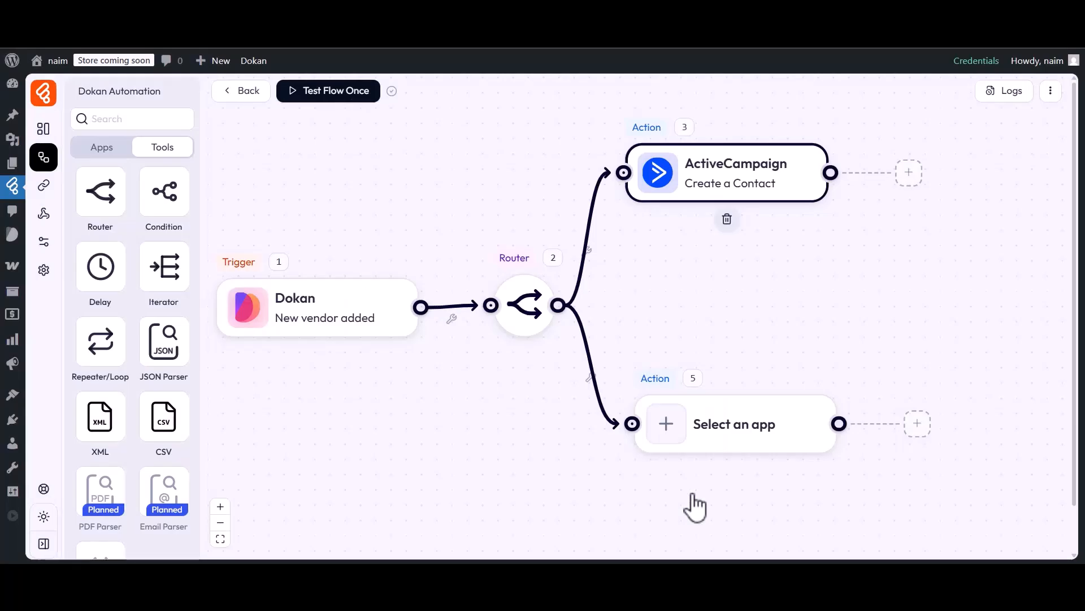
click(666, 425)
click(581, 100)
text(Google)
click(559, 154)
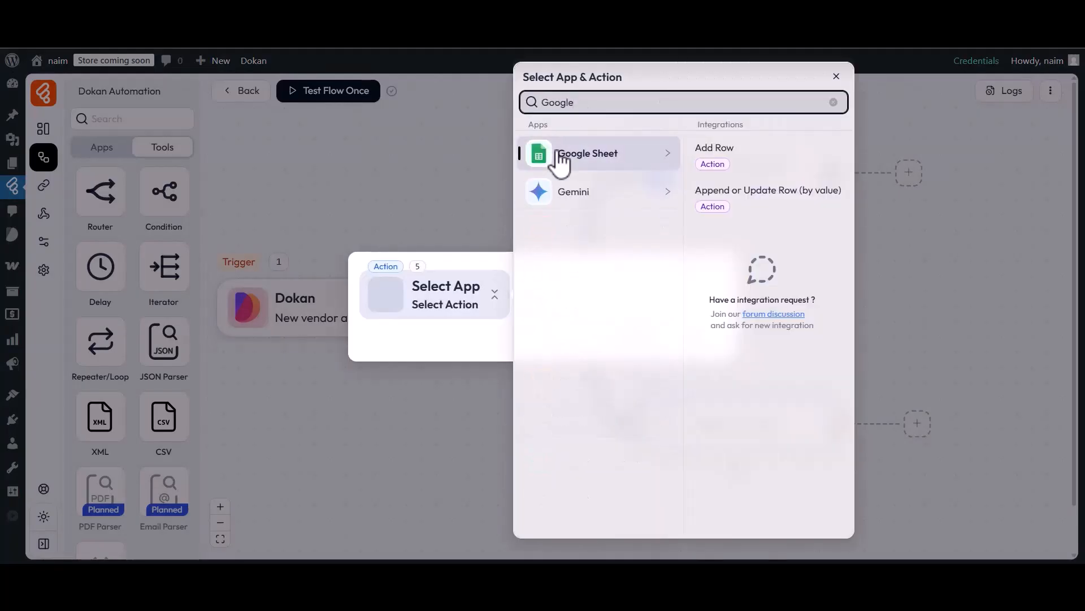
click(715, 158)
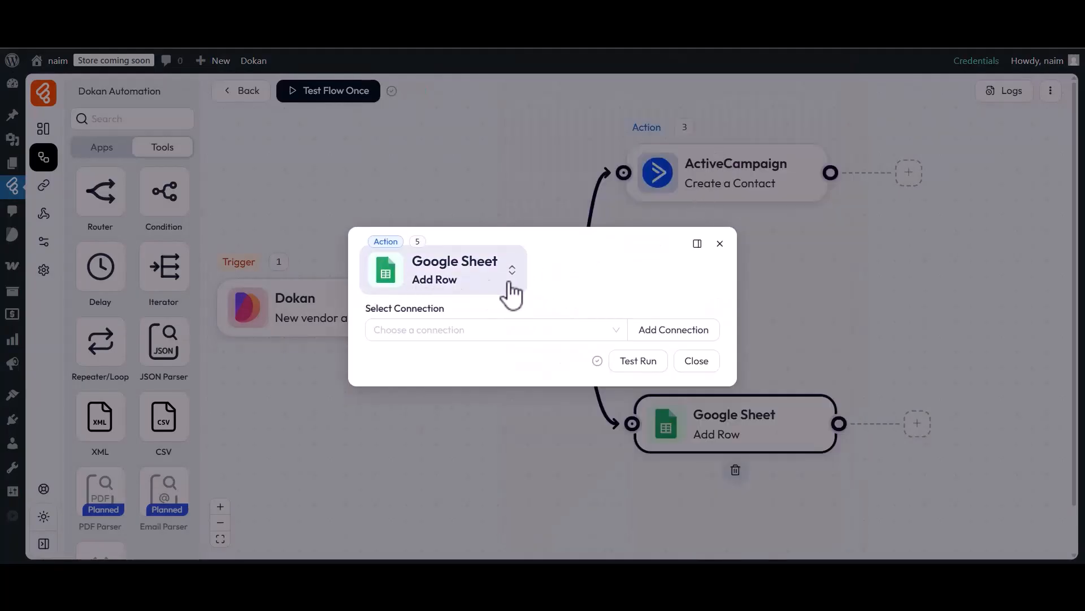
Use Google Sheet connection 1, the My All Post List spreadsheet and Sheet1
click(484, 332)
click(463, 377)
click(459, 357)
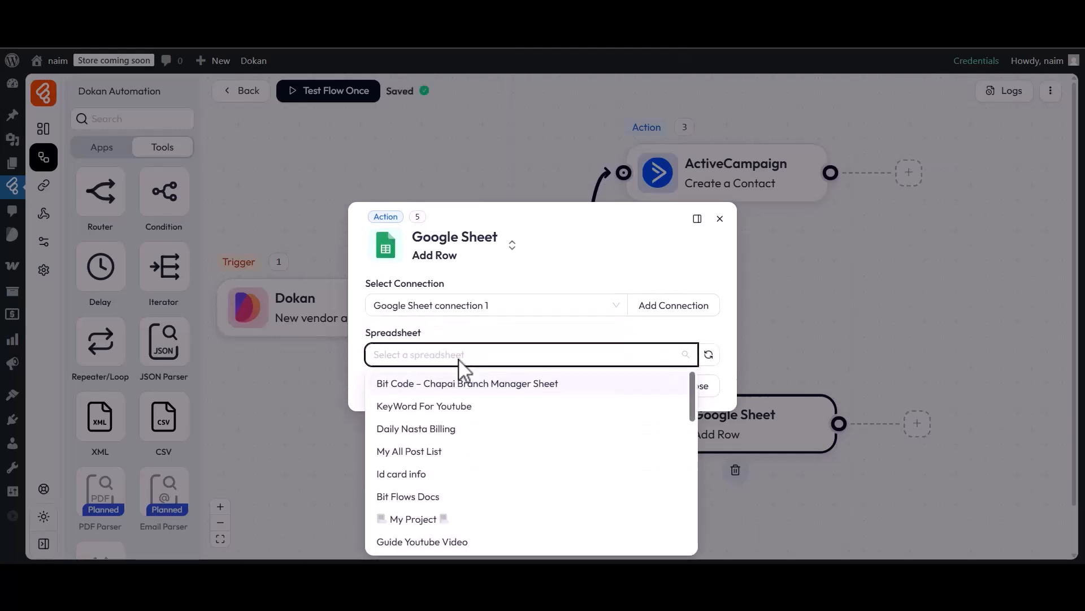
click(414, 452)
click(418, 379)
click(408, 409)
Map column A to store_name and column B to user_nicename
click(404, 402)
click(404, 401)
click(413, 229)
click(563, 403)
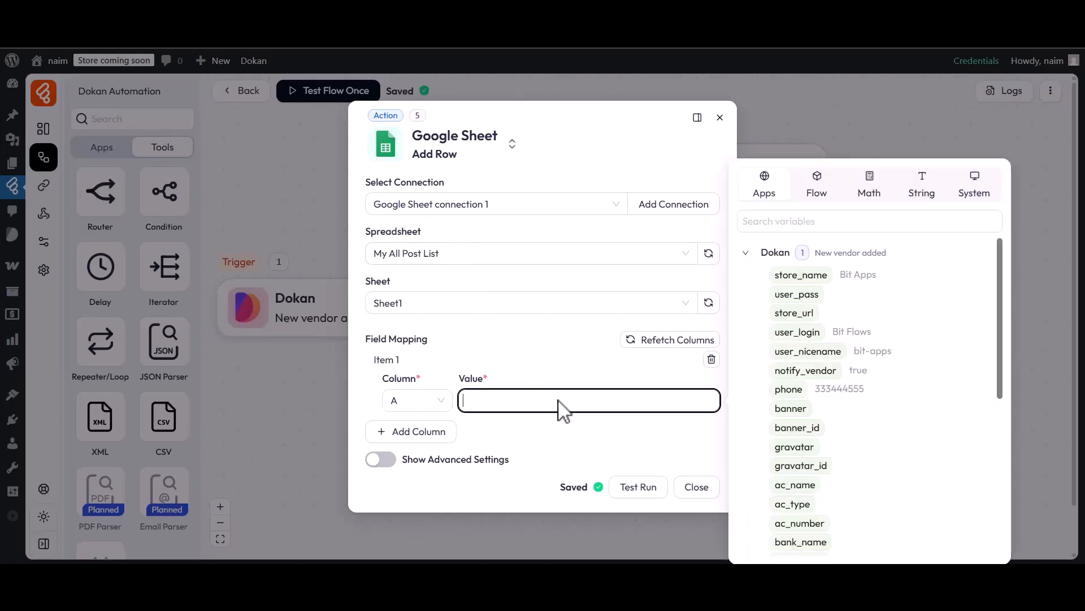
click(802, 275)
click(552, 438)
click(419, 431)
click(418, 436)
click(403, 269)
click(613, 432)
click(789, 352)
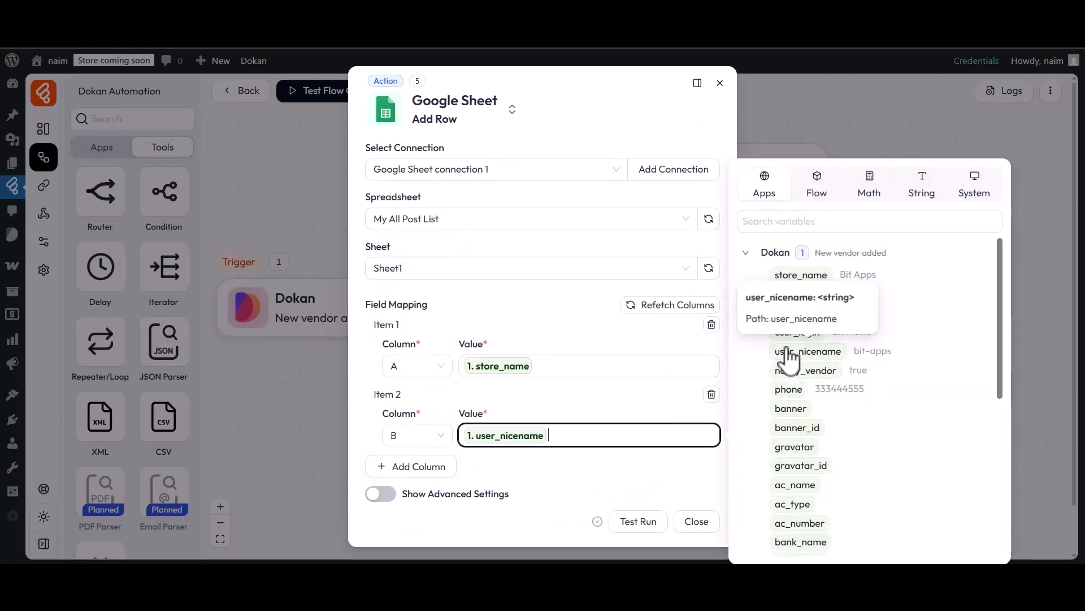
click(603, 465)
Map column C to user_email and column D to phone
click(421, 467)
click(414, 486)
click(395, 351)
click(542, 491)
scroll(837, 413, down, 5)
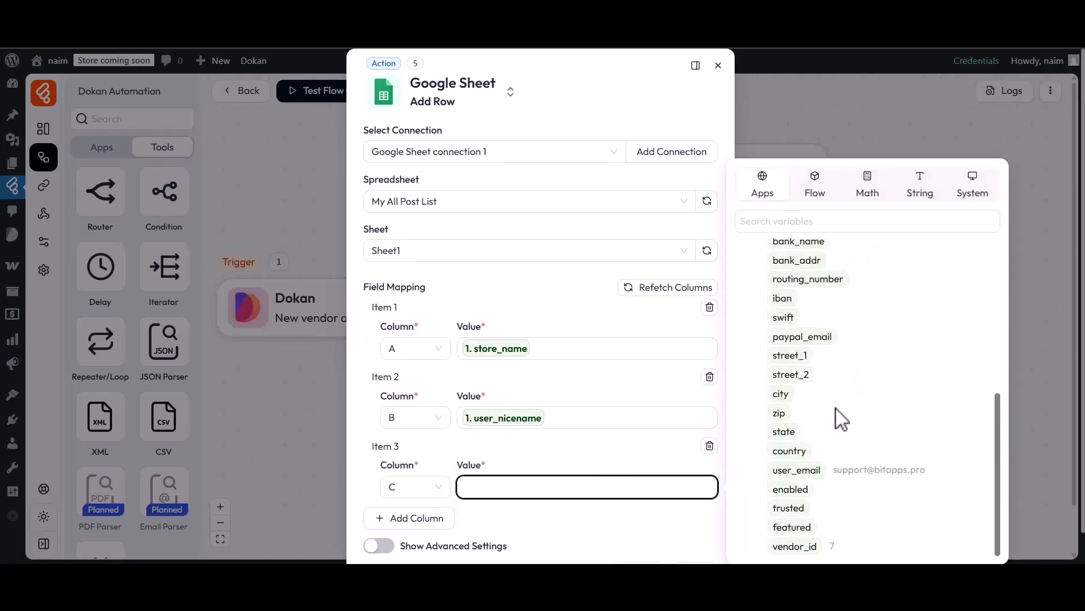
click(796, 470)
click(632, 535)
click(413, 522)
scroll(402, 509, down, 2)
click(415, 453)
click(398, 345)
click(523, 456)
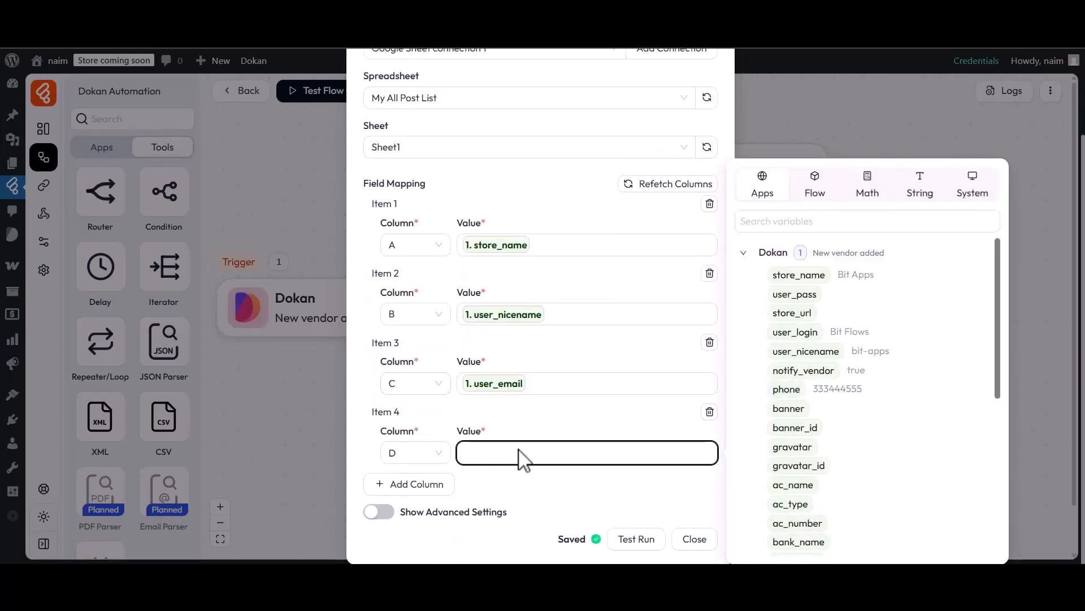
click(787, 388)
click(615, 502)
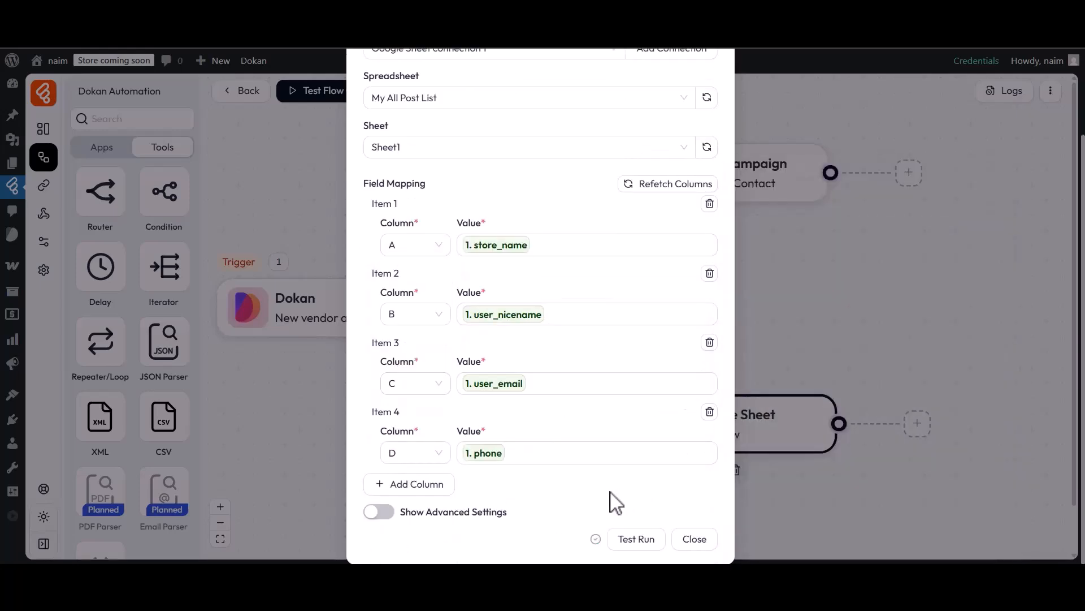
click(685, 533)
Add a Delay branch to the Router followed by a WhatsApp Send Message action on connection 1
drag(137, 266, 771, 306)
drag(654, 287, 653, 251)
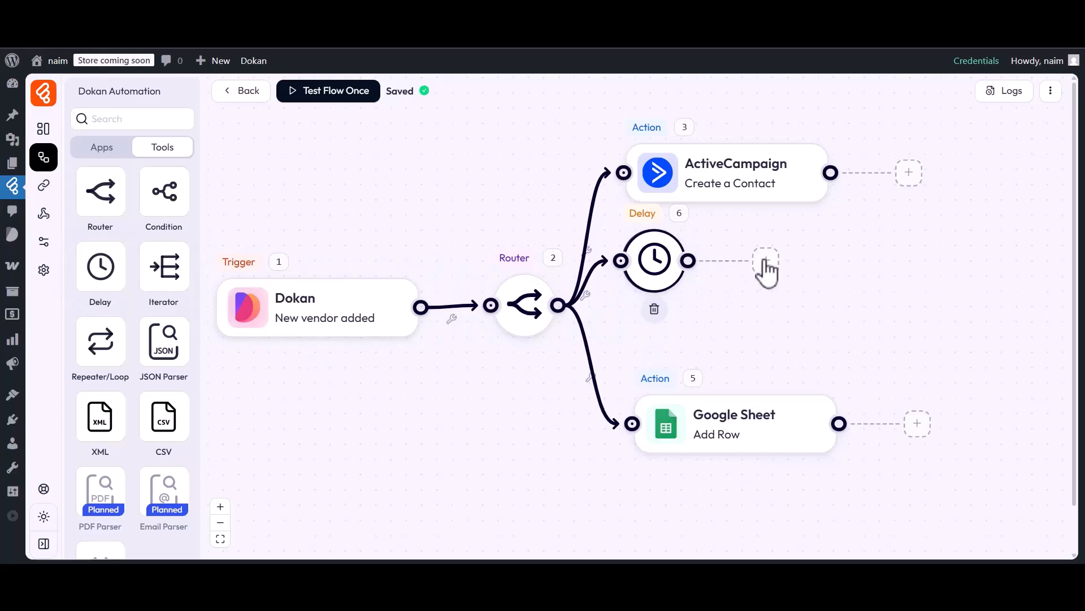
click(765, 261)
click(572, 104)
text(WhatsApp)
click(574, 161)
click(662, 187)
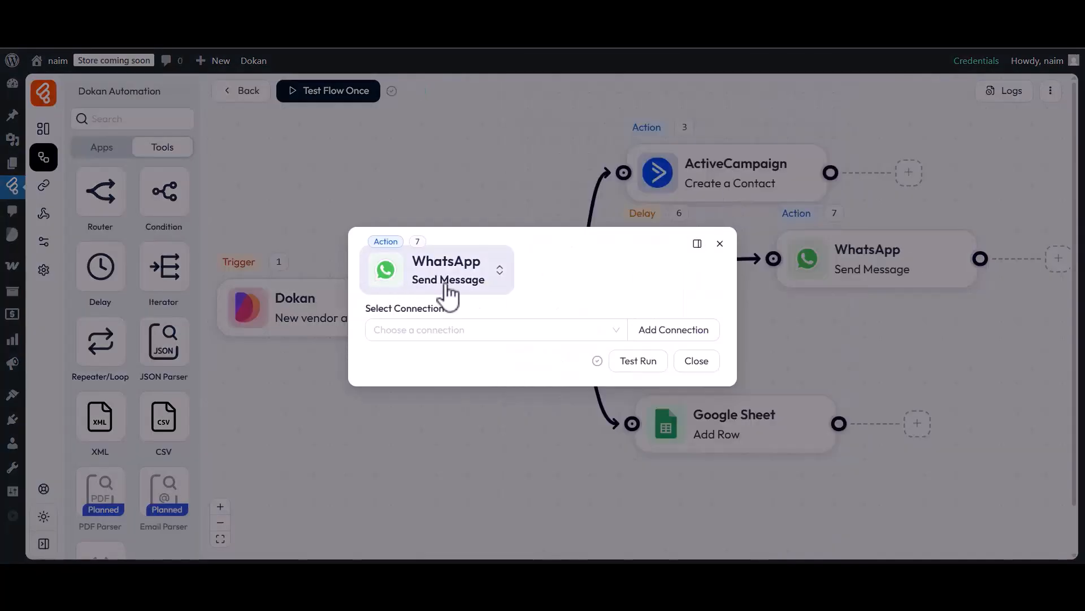
click(470, 329)
click(435, 380)
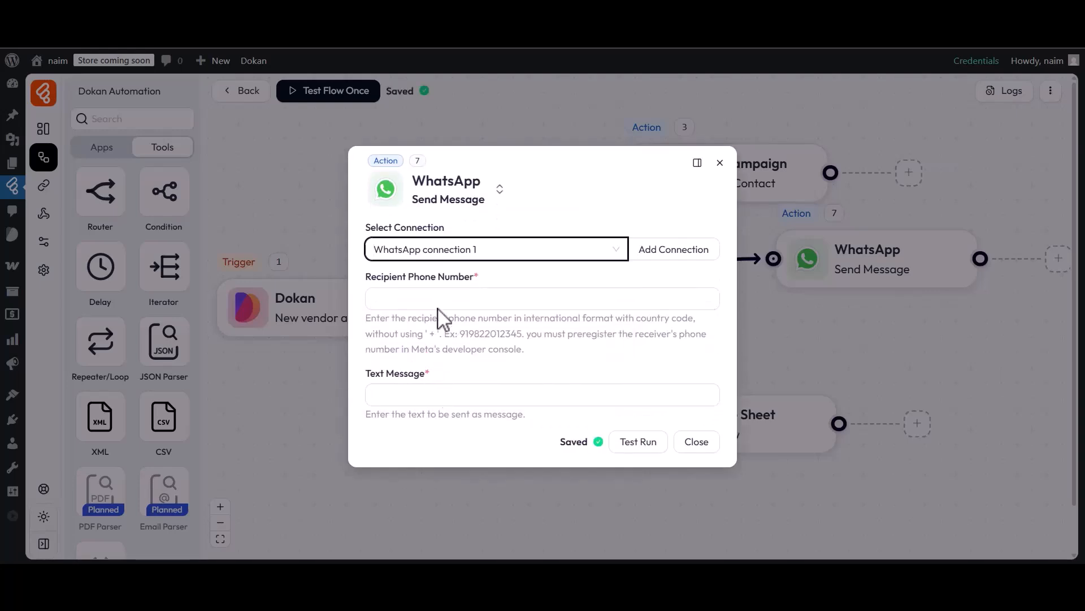
Send the WhatsApp message 'Hi, Bit Flows user' to the vendor's phone variable
click(500, 299)
click(788, 326)
click(509, 396)
text(Hi, Bit Flows user)
click(500, 435)
click(697, 441)
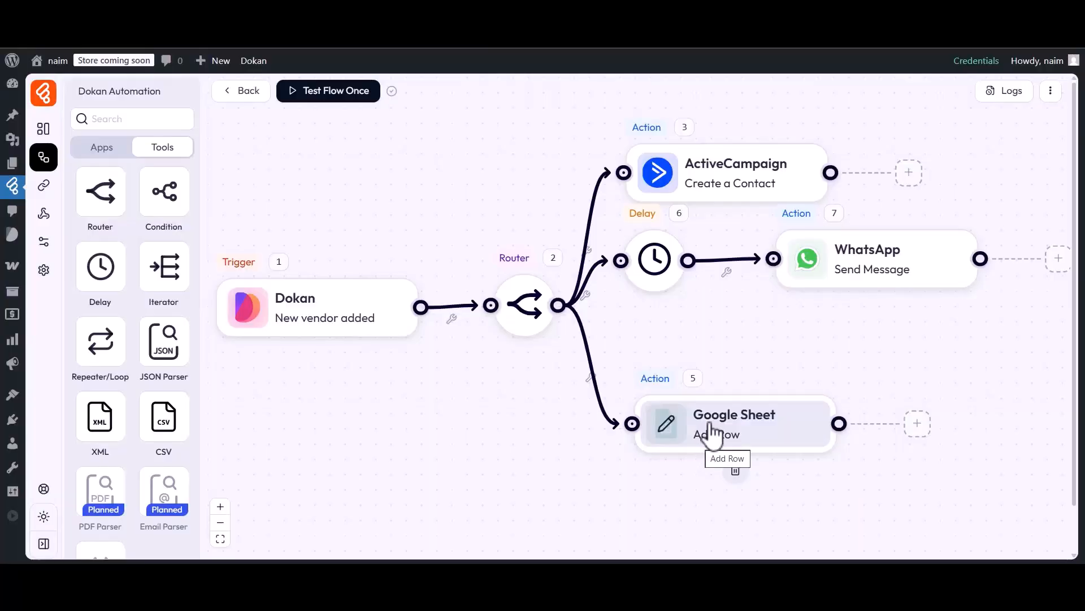
drag(829, 294, 794, 329)
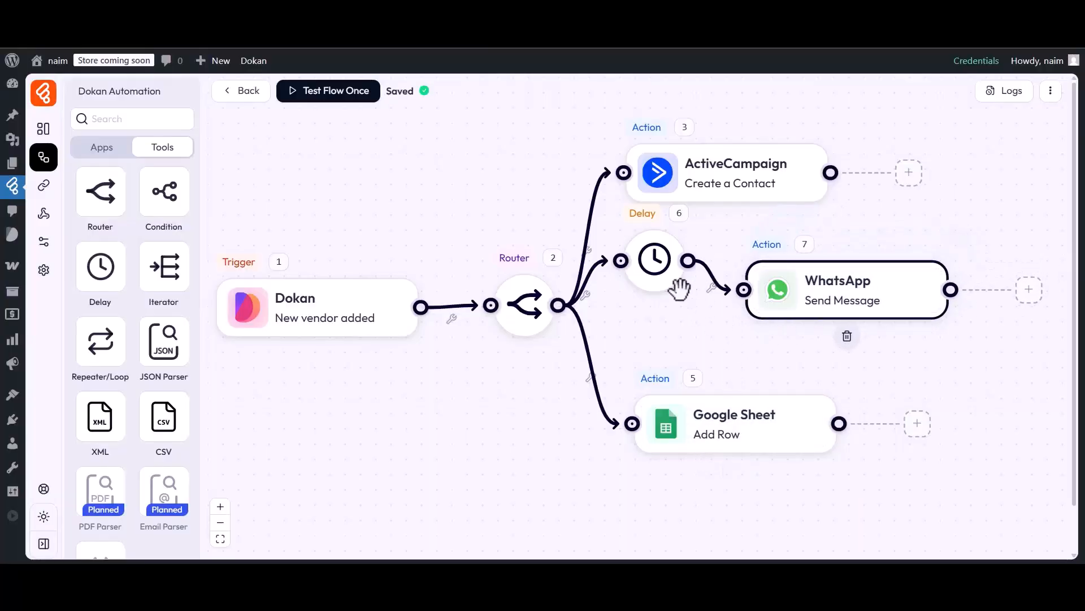
Set the Delay to 2 minutes
click(654, 264)
drag(627, 299, 366, 300)
key(BackSpace)
text(1)
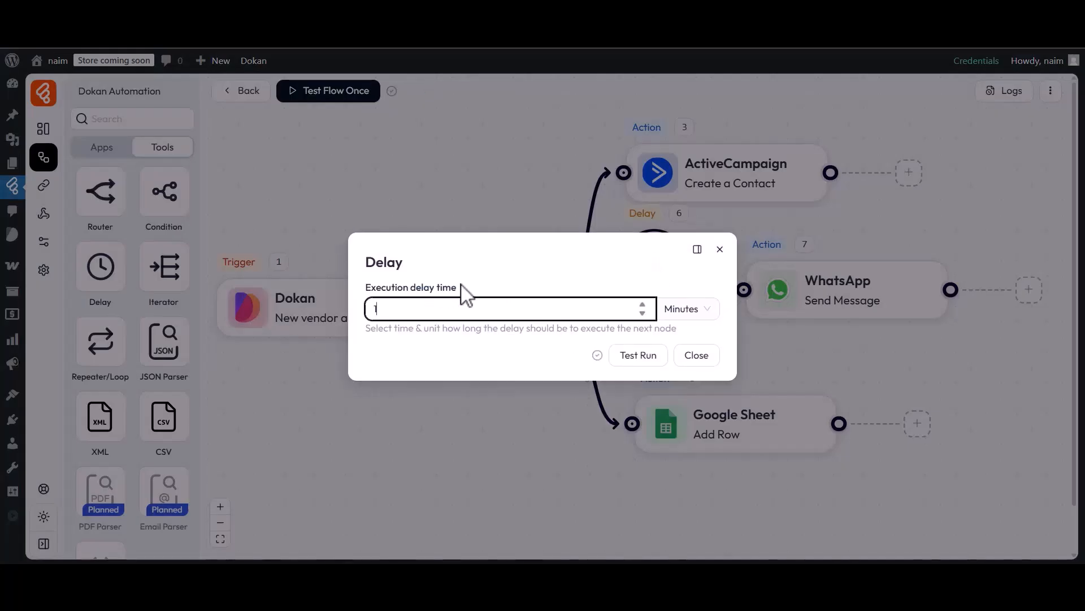
click(643, 304)
click(643, 304)
click(643, 304)
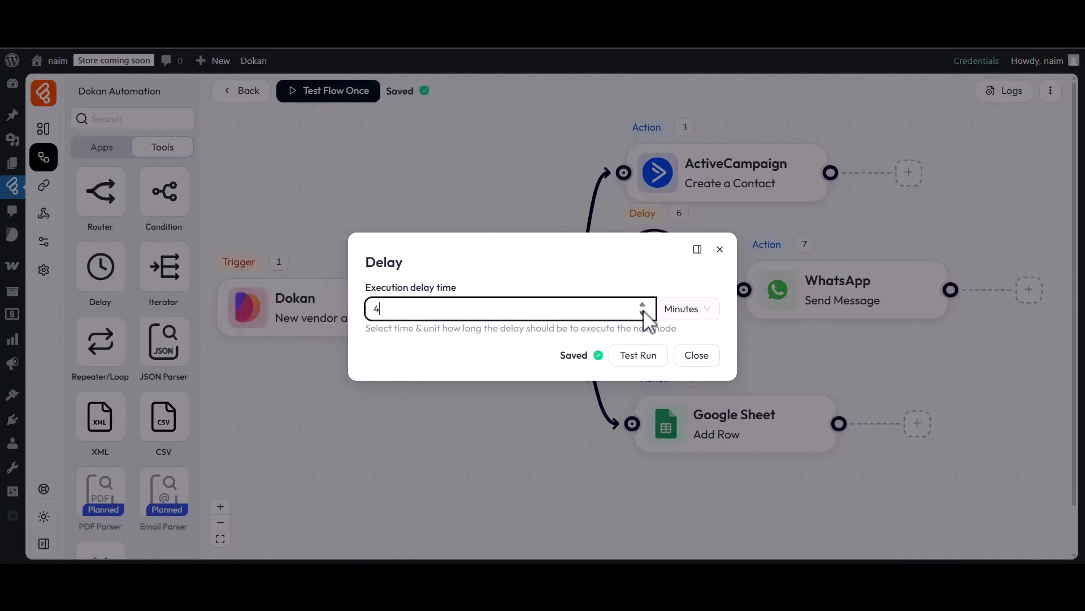
click(687, 310)
click(683, 340)
click(696, 354)
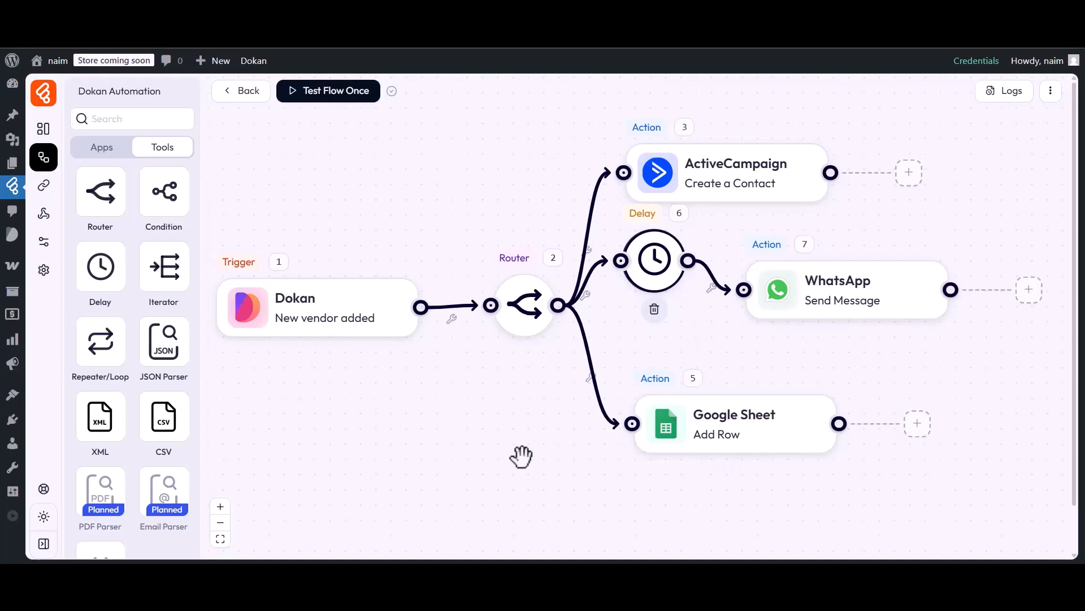
Test the flow once with existing data and open the latest run's log details
click(327, 95)
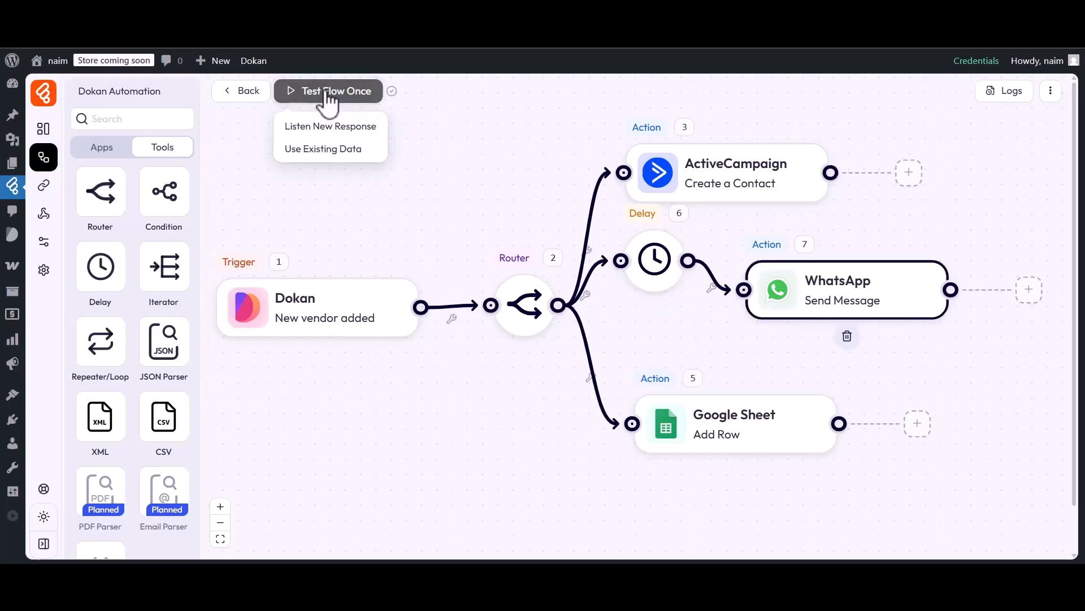
click(327, 149)
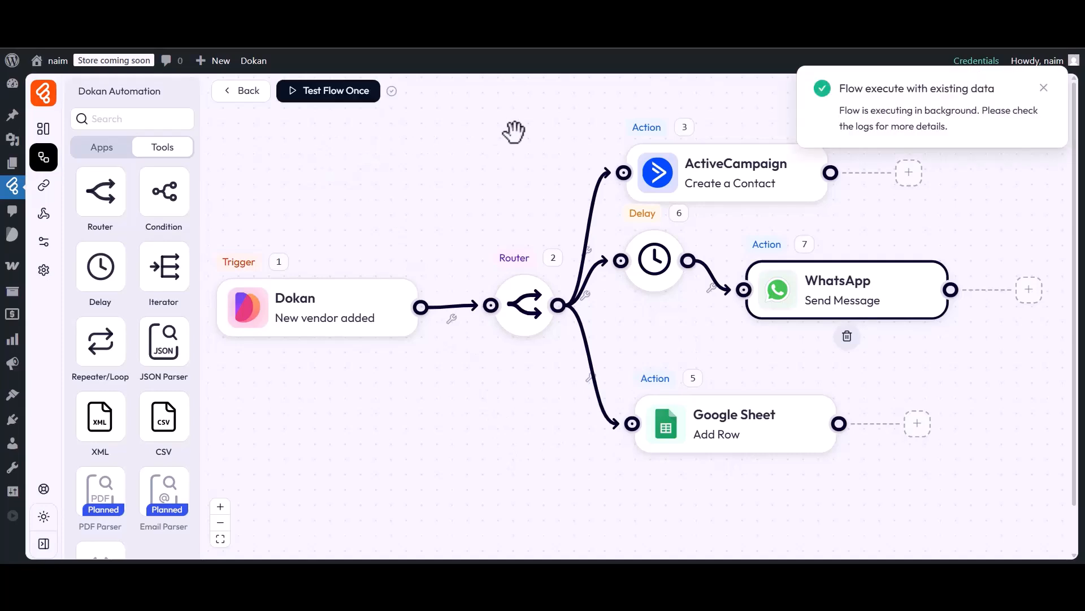
drag(839, 89, 1005, 133)
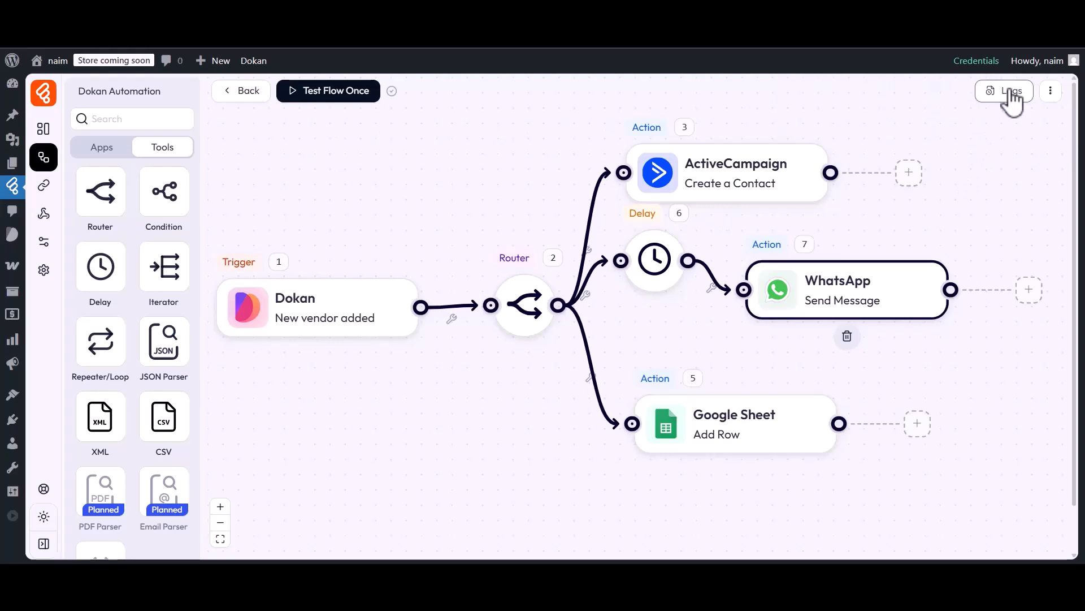
click(1009, 95)
click(968, 201)
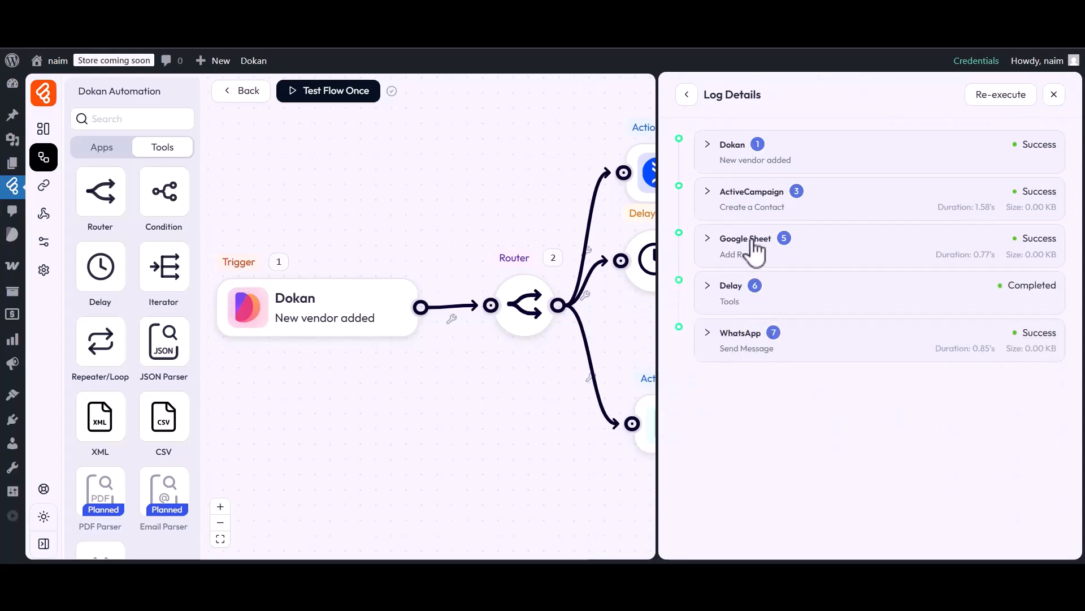
Inspect the ActiveCampaign contact data and the four Google Sheet row values
click(749, 192)
click(763, 257)
click(756, 209)
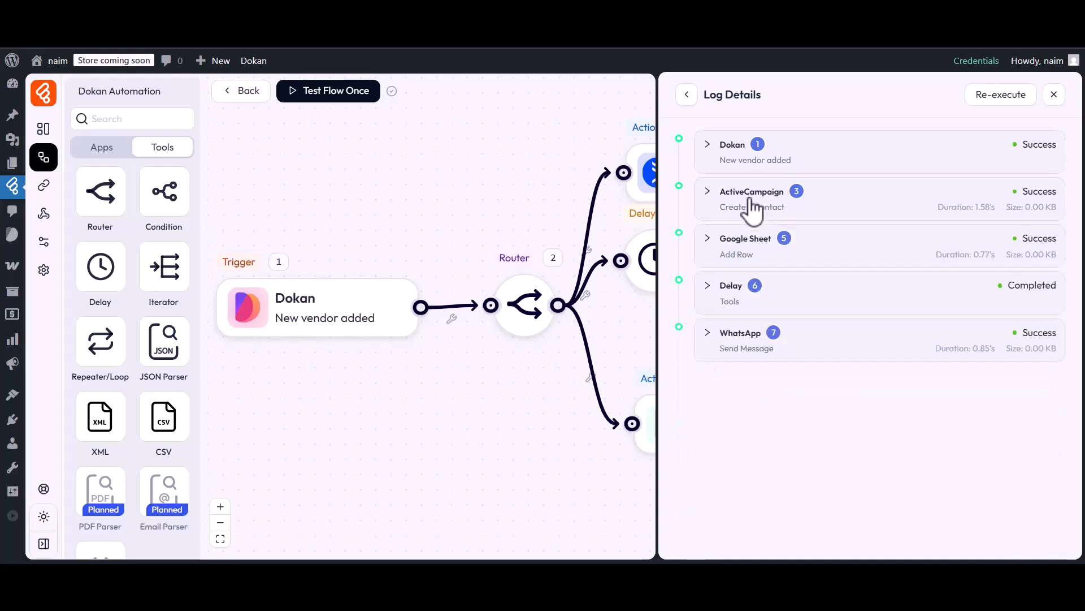
click(747, 240)
click(754, 343)
click(763, 362)
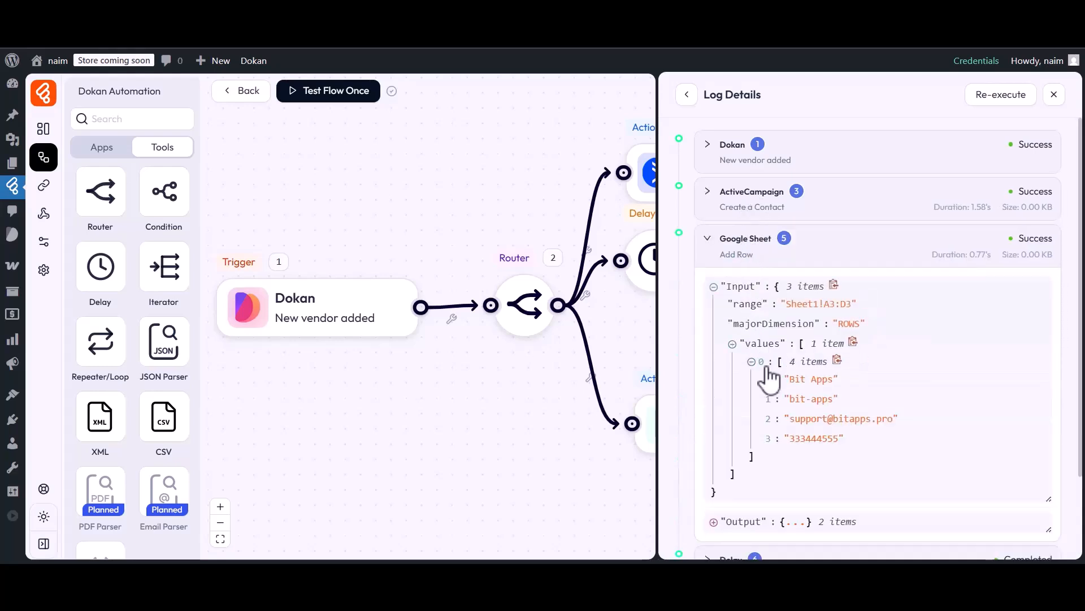
click(745, 244)
Check the WhatsApp message body, then verify the ActiveCampaign contact and My All Post List row
click(728, 338)
click(778, 436)
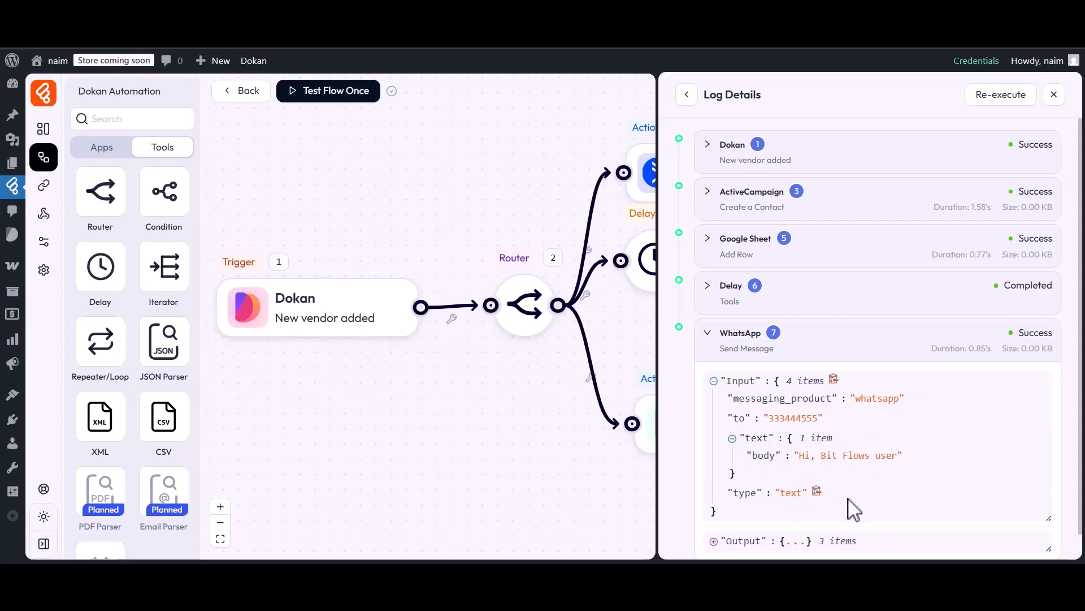
click(746, 347)
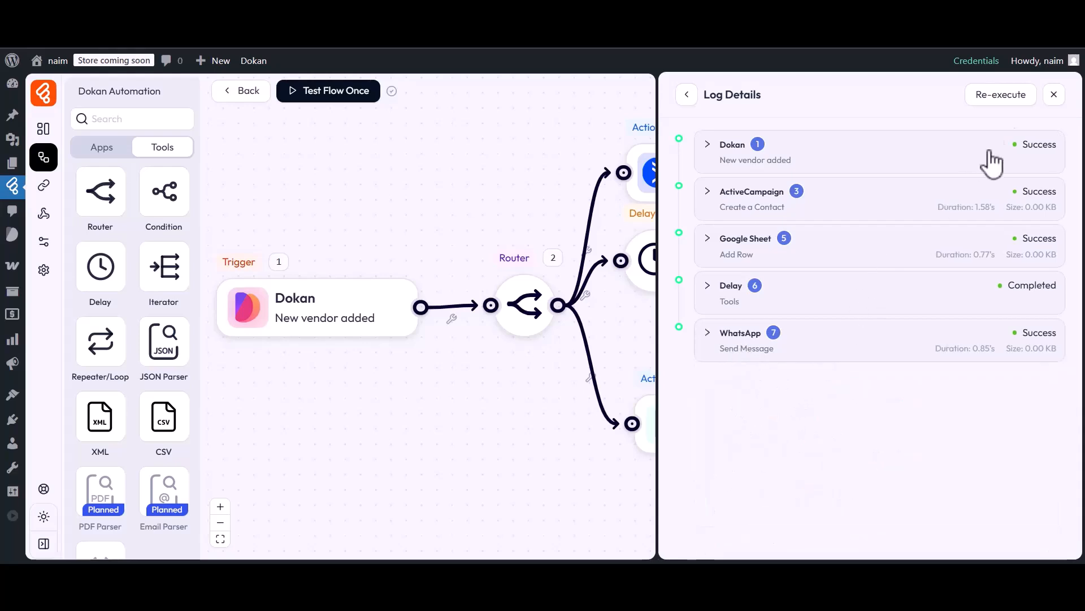
click(1054, 95)
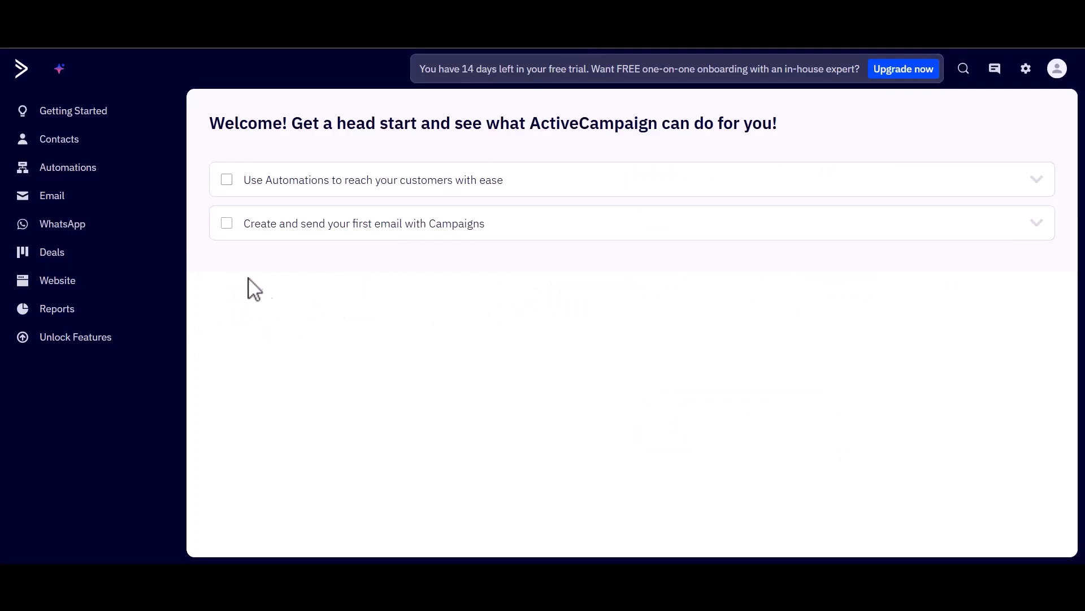
click(69, 151)
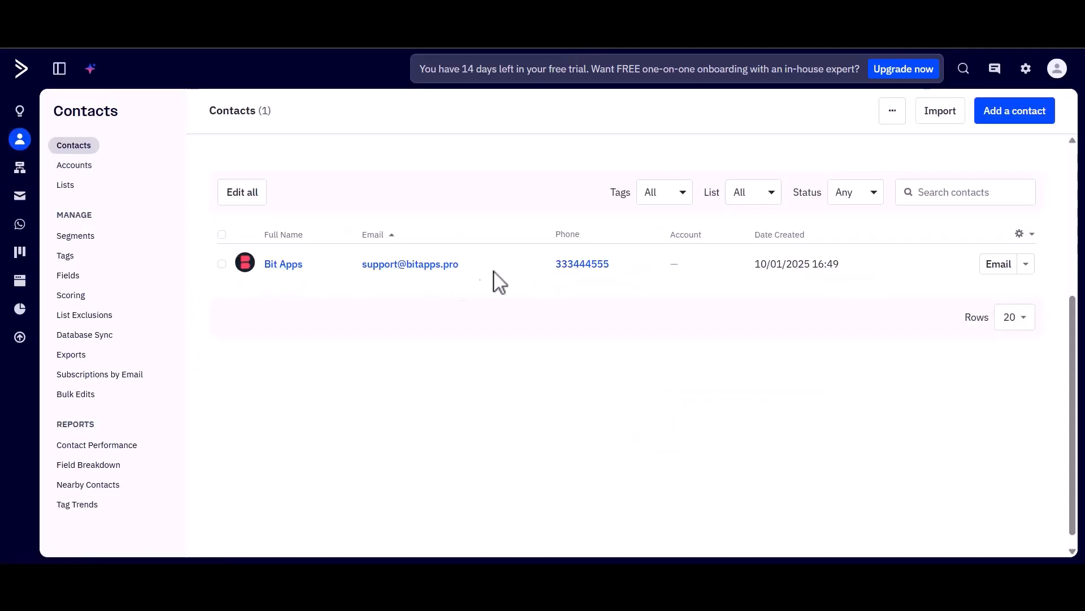
click(681, 14)
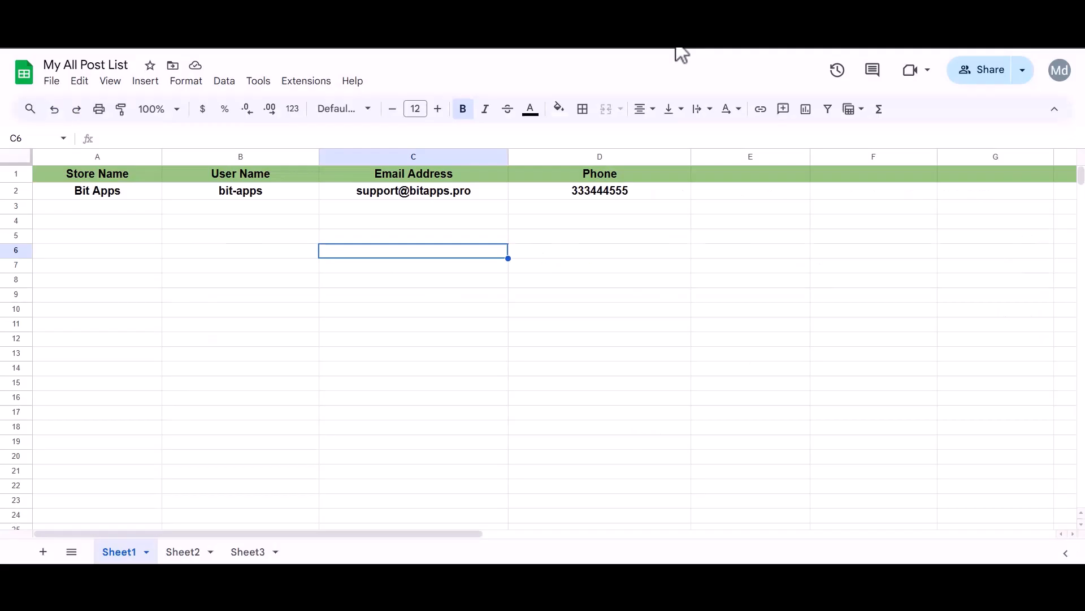